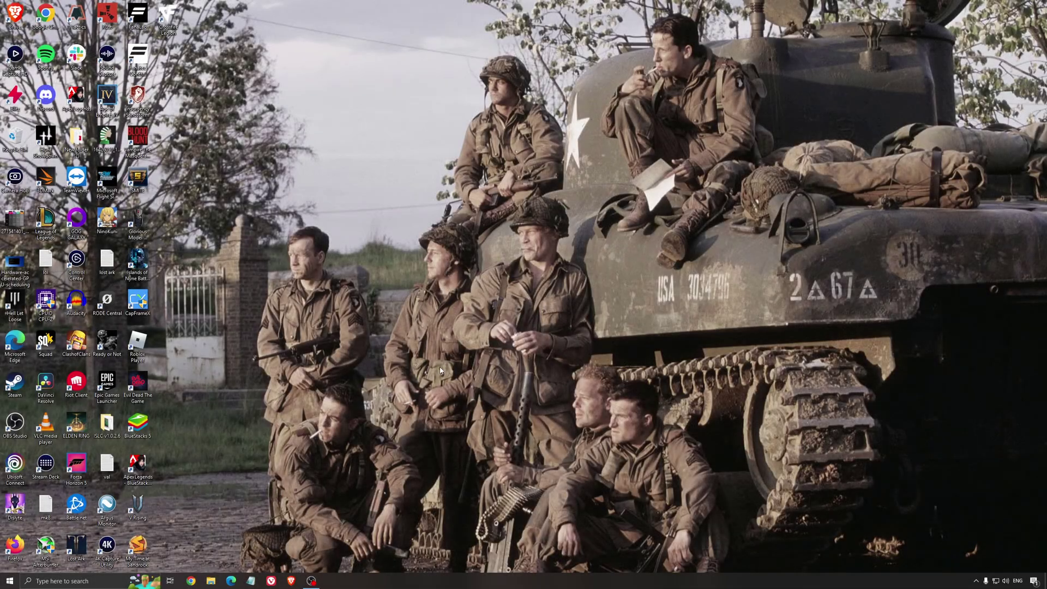
Open the Windows Game Mode settings, review the Xbox Game Bar and Captures pages, and close Settings
click(92, 582)
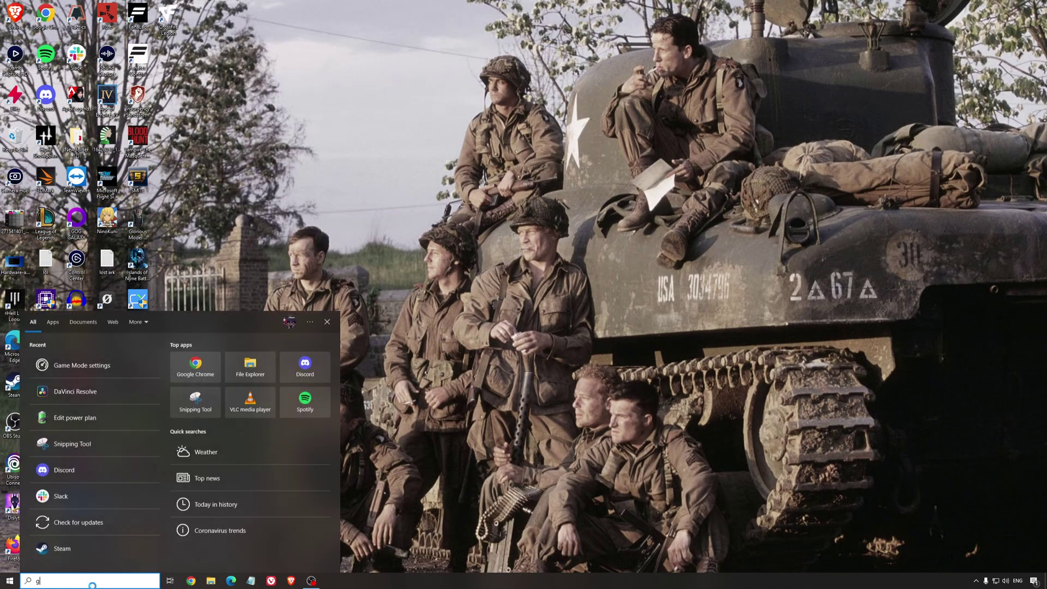
text(game mode)
key(Return)
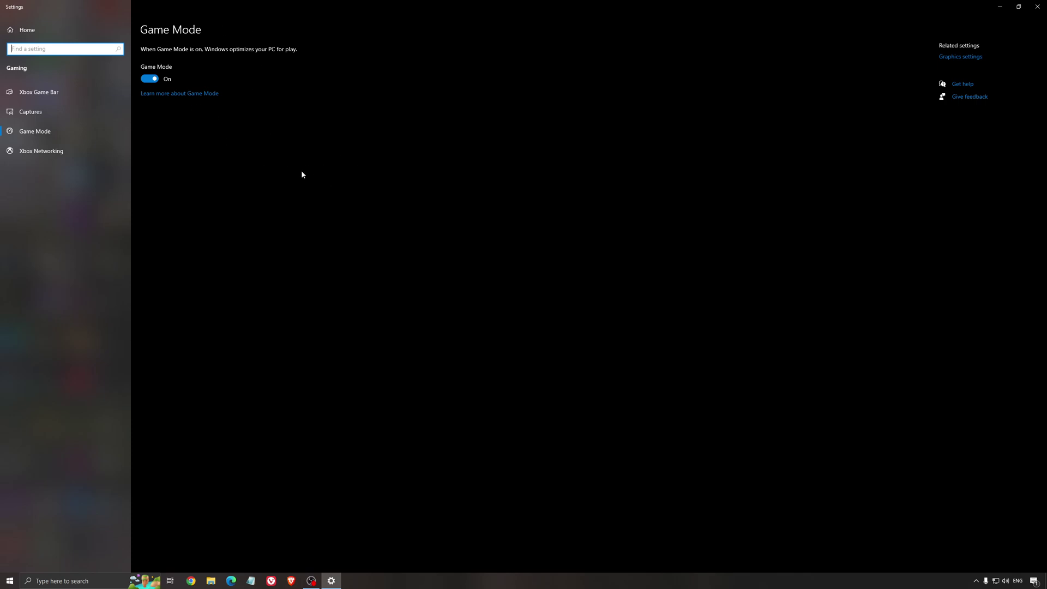
click(65, 94)
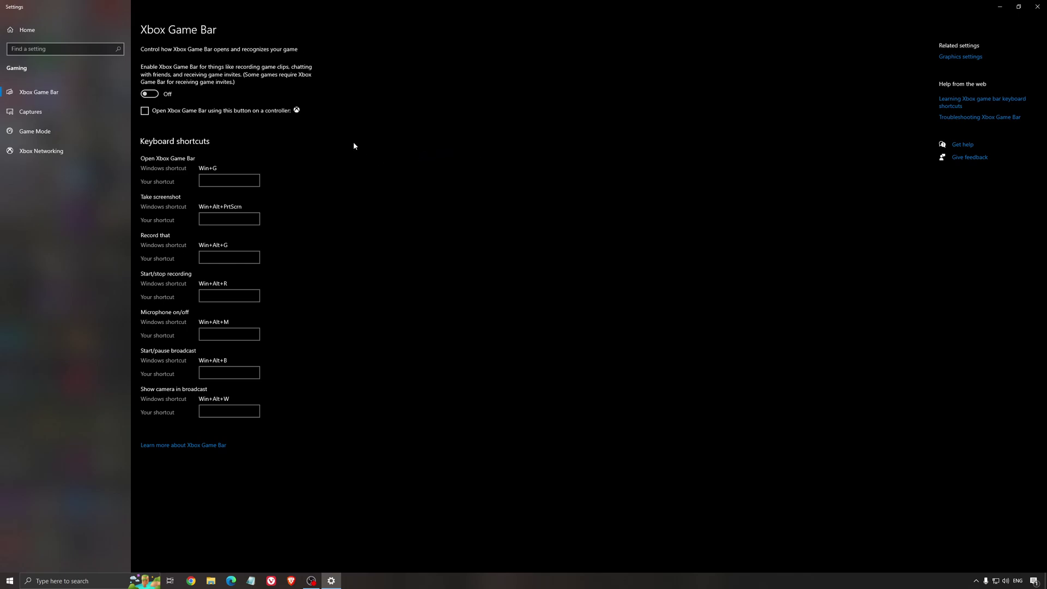
click(49, 113)
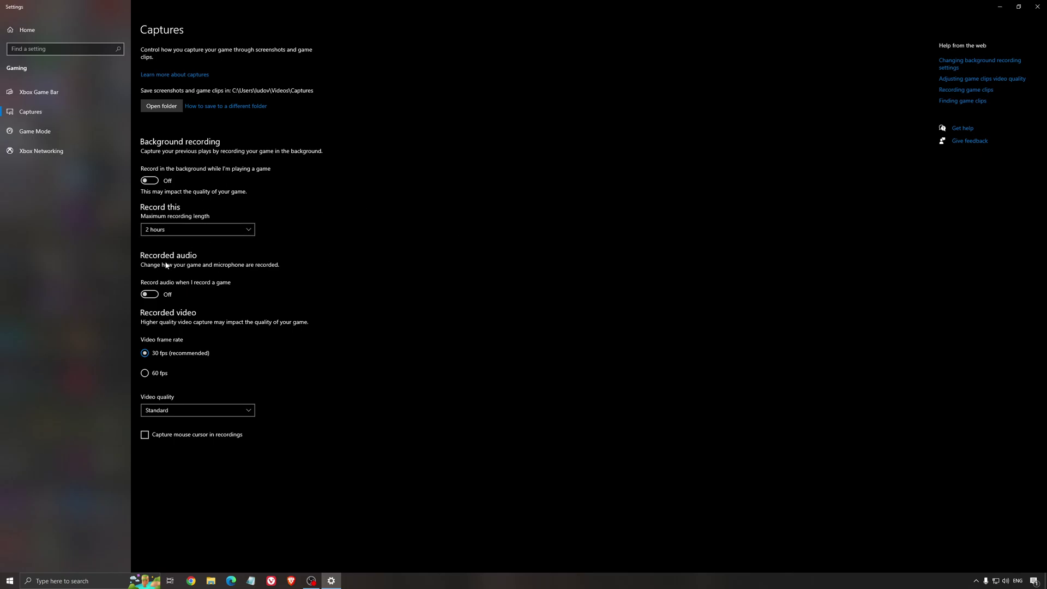
click(1037, 6)
View the Hardware-accelerated-GPU-scheduling.jpg image from the desktop and close it
double_click(15, 263)
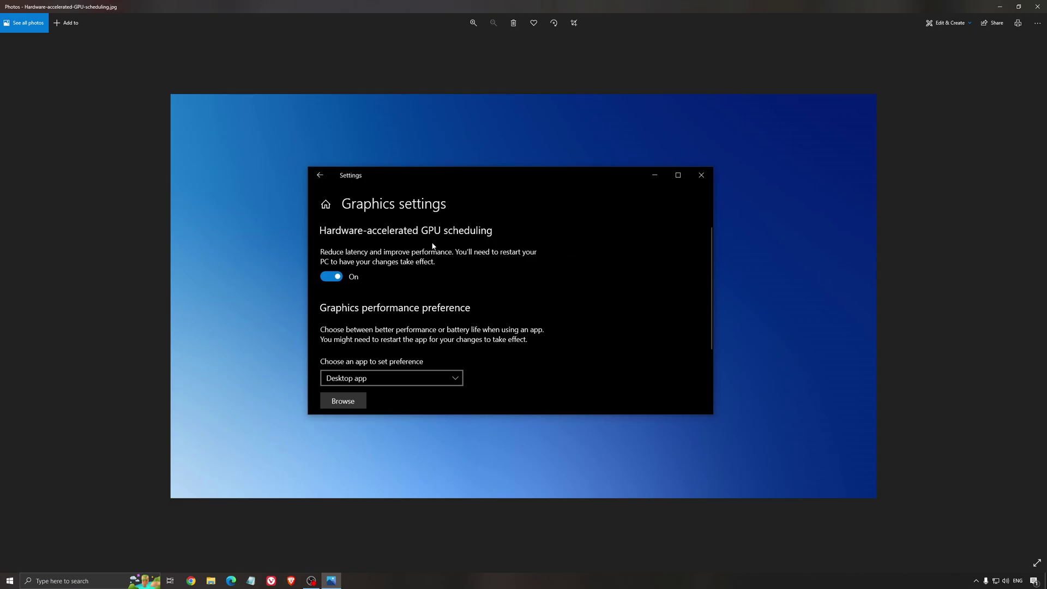
click(1037, 6)
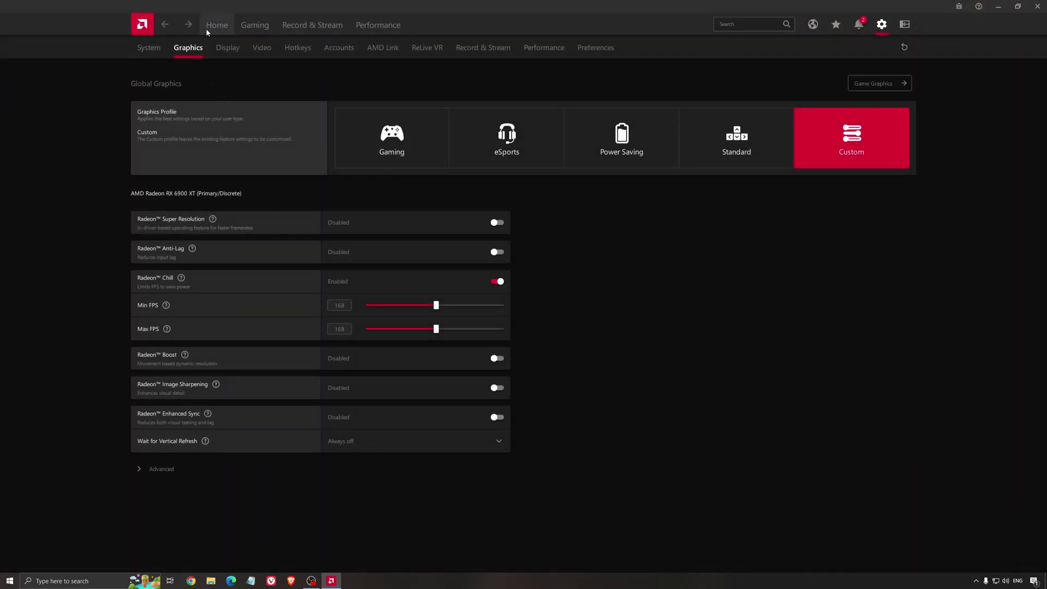
In AMD Software, check for driver updates and open the Global Graphics settings
click(217, 25)
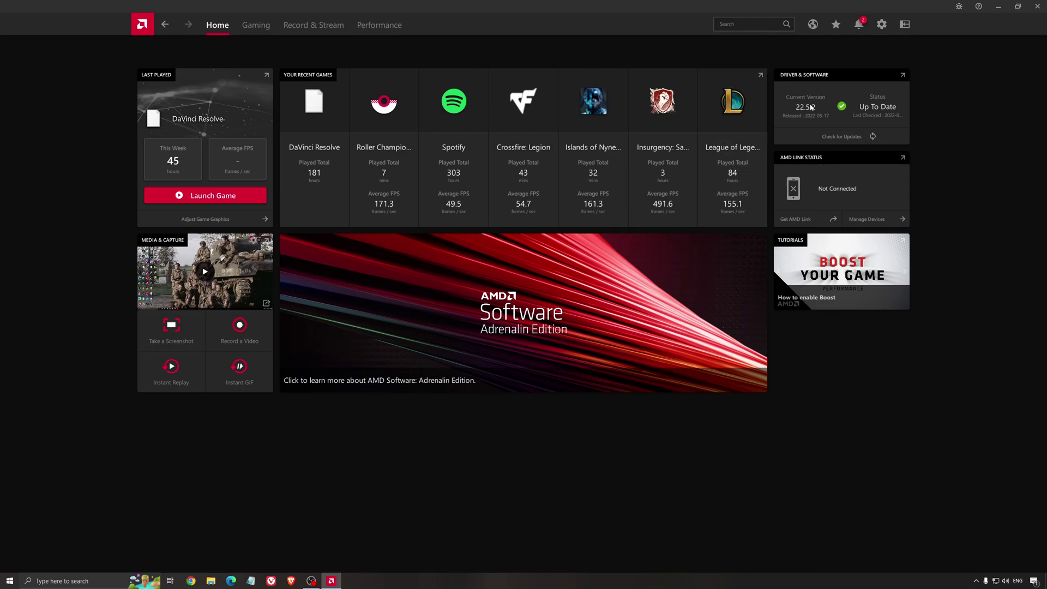
click(841, 137)
click(255, 26)
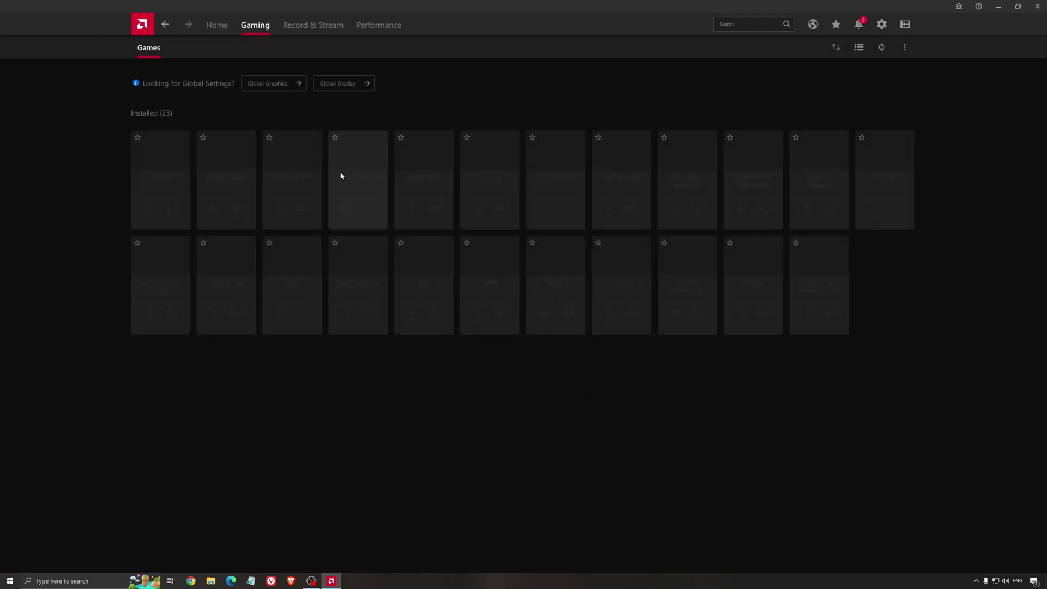
click(269, 87)
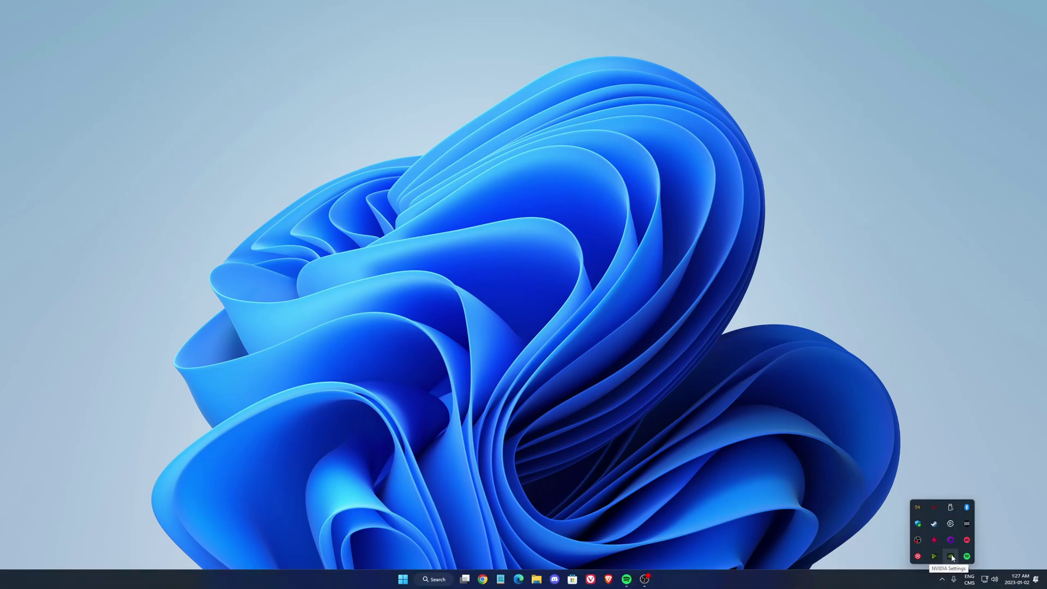
Switch to NVIDIA Control Panel and review the global 3D settings down to Low Latency Mode and Max Frame Rate
click(952, 556)
click(970, 524)
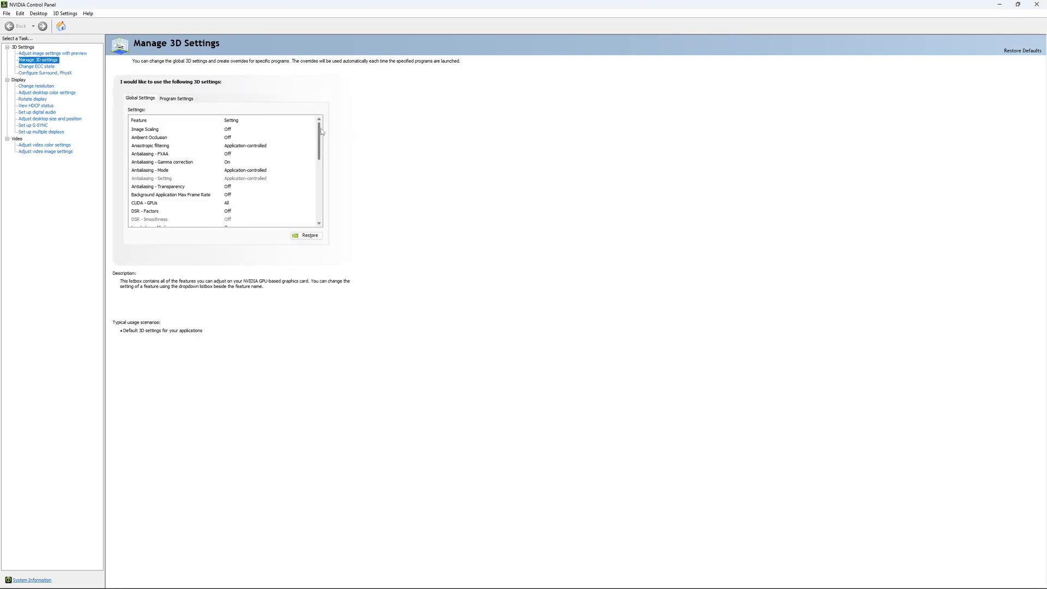
drag(322, 131, 321, 156)
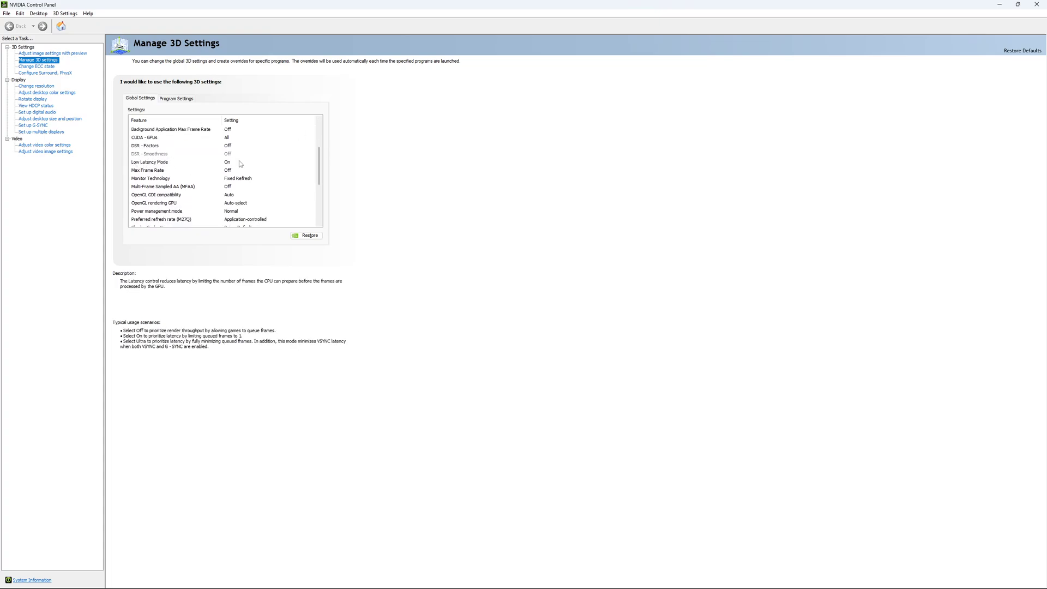
drag(321, 153, 321, 160)
Try a Max Frame Rate limit of 167 FPS in the global 3D settings, and turn the limit back off
click(223, 155)
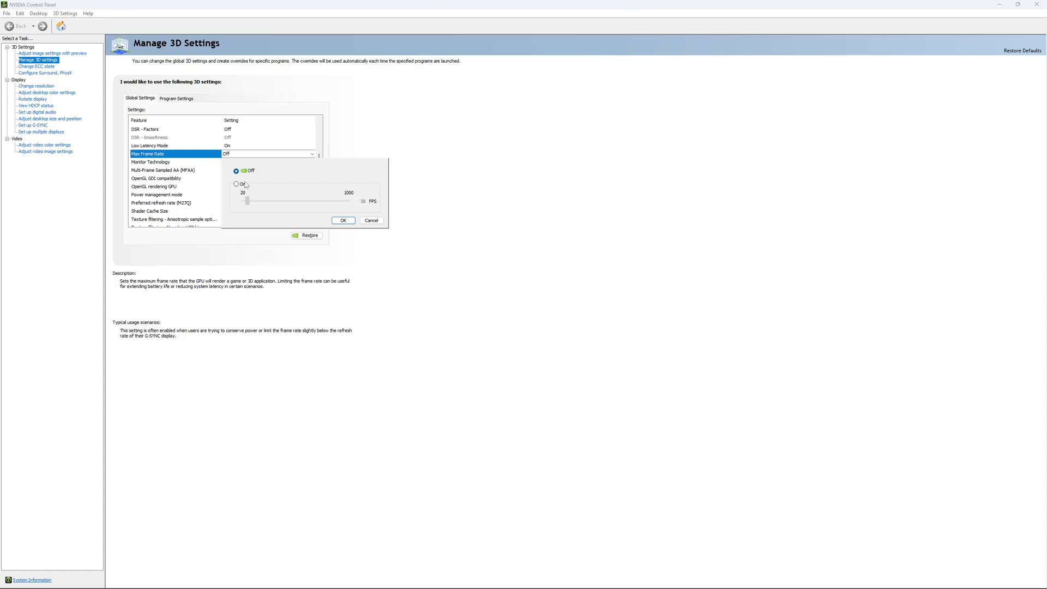
click(237, 185)
drag(251, 204, 262, 209)
click(262, 208)
click(236, 171)
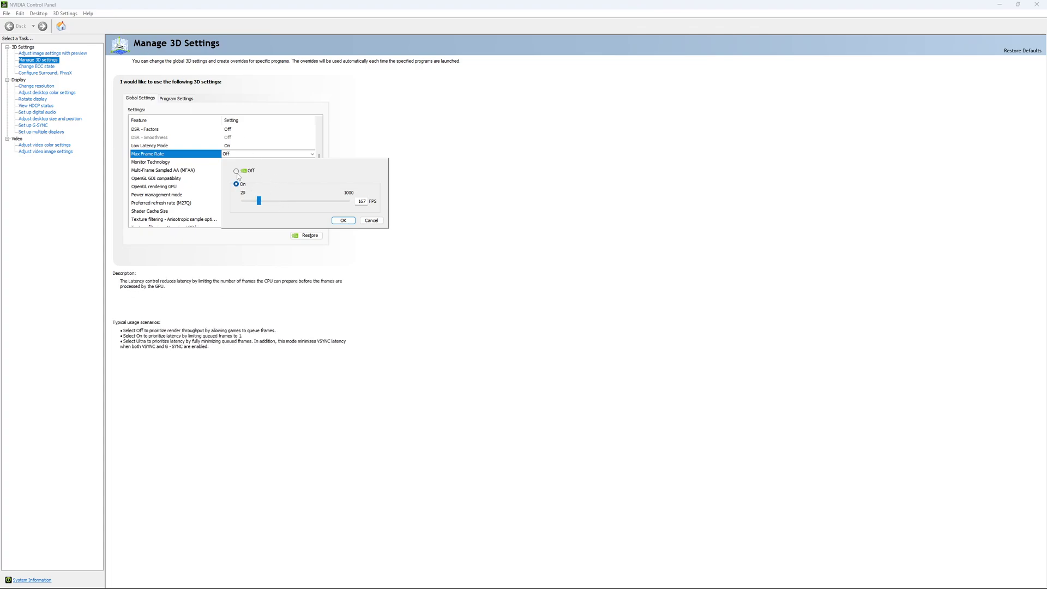
click(343, 220)
Review the remaining global 3D settings and the ECC state of the GPU
scroll(318, 186, down, 3)
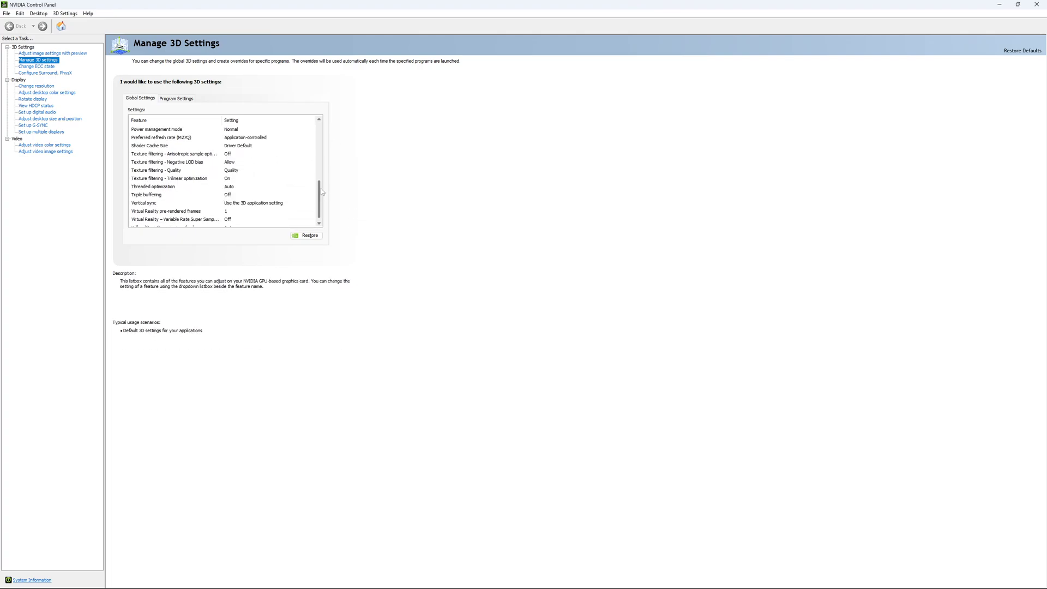
click(38, 67)
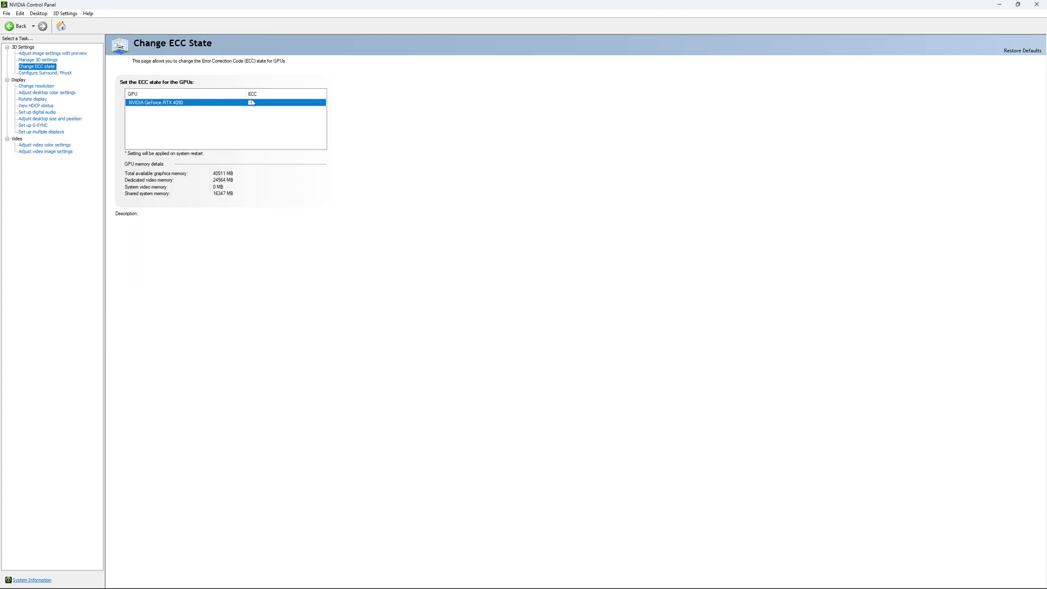
mouse_move(274, 104)
Check the refresh rates offered for the M27Q display at 2560 × 1440, and open the G-SYNC setup
click(33, 86)
mouse_move(175, 240)
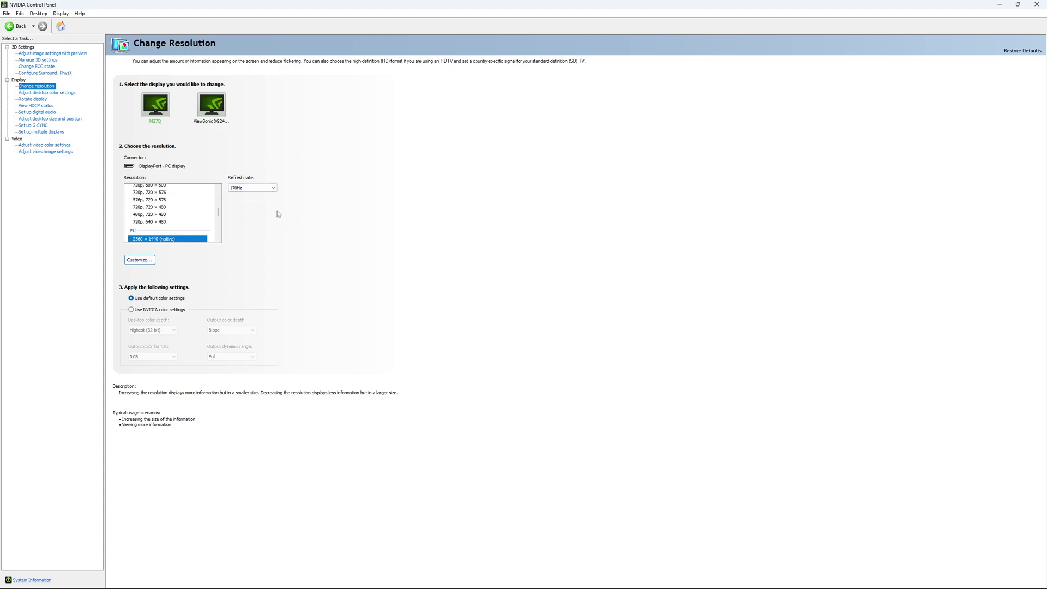
click(260, 187)
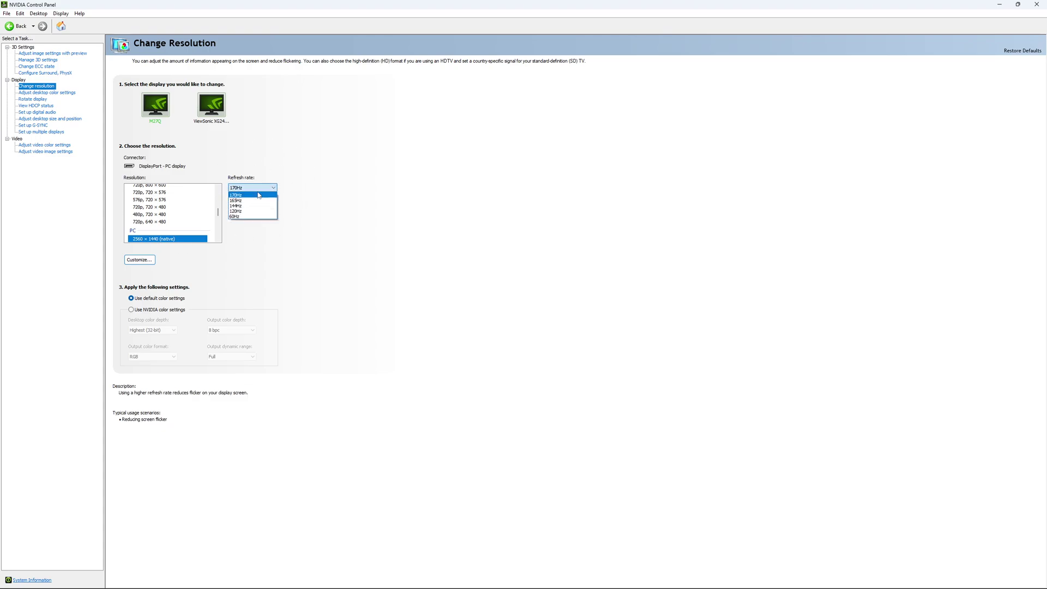
click(288, 155)
click(266, 187)
click(295, 190)
click(259, 188)
click(372, 188)
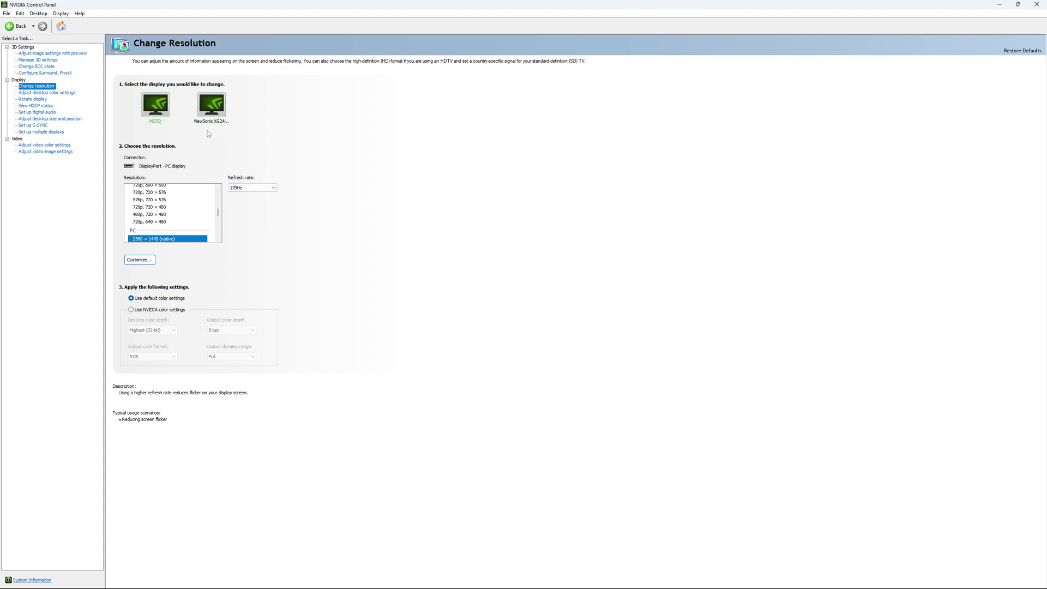
click(35, 126)
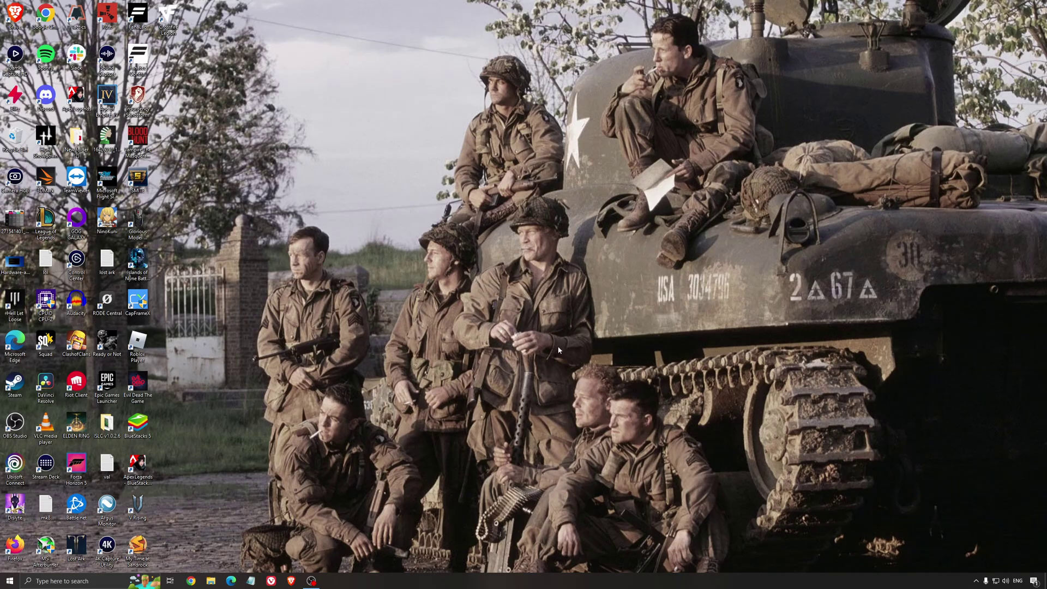
Open the Windows power plan settings, check the selected plan in Power Options, and close the window
click(63, 581)
text(nvidia)
key(Return)
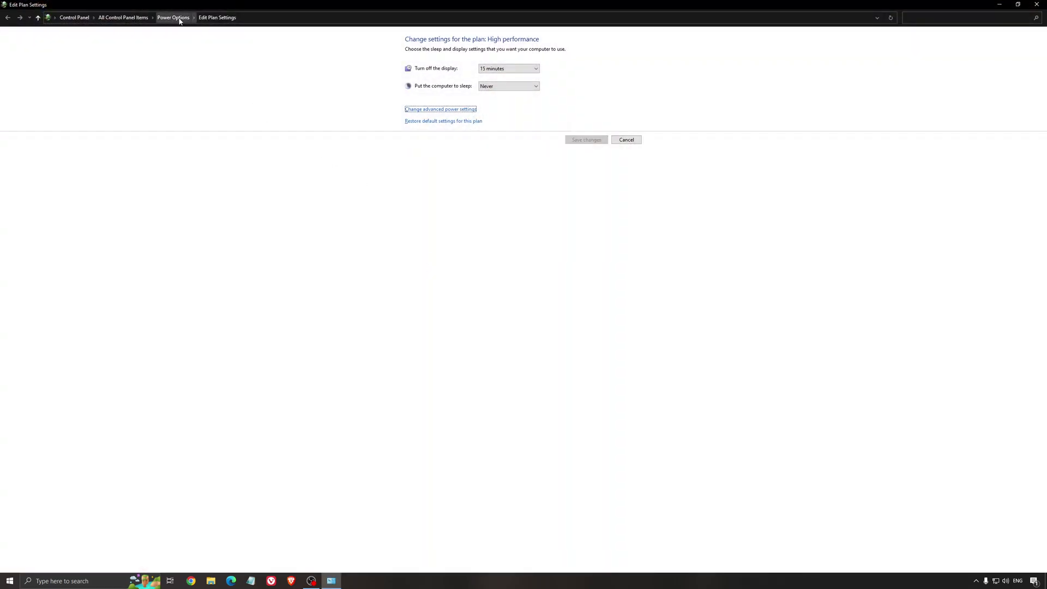
click(179, 20)
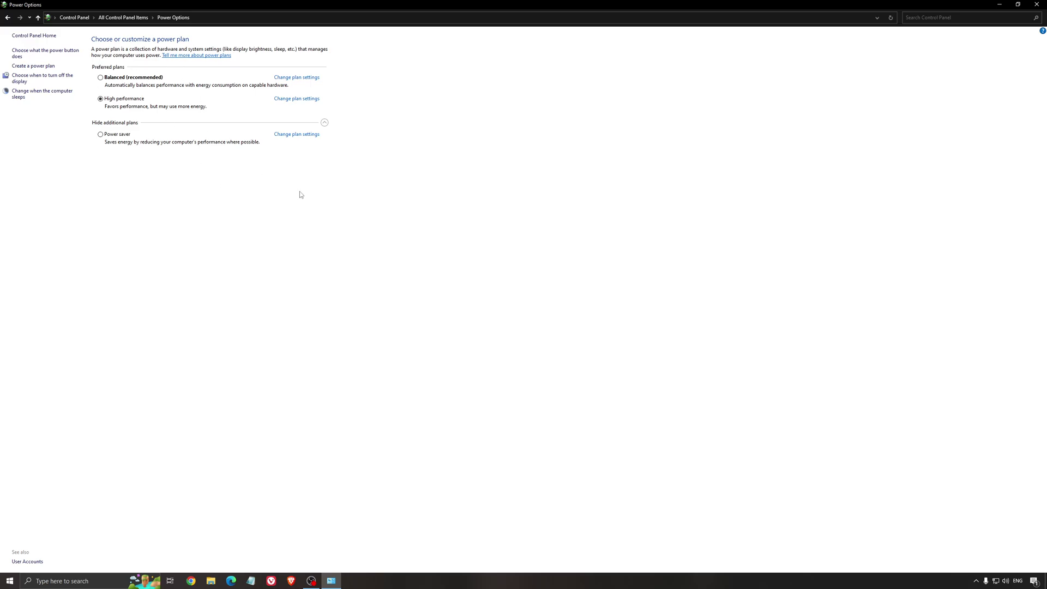
key(alt+F4)
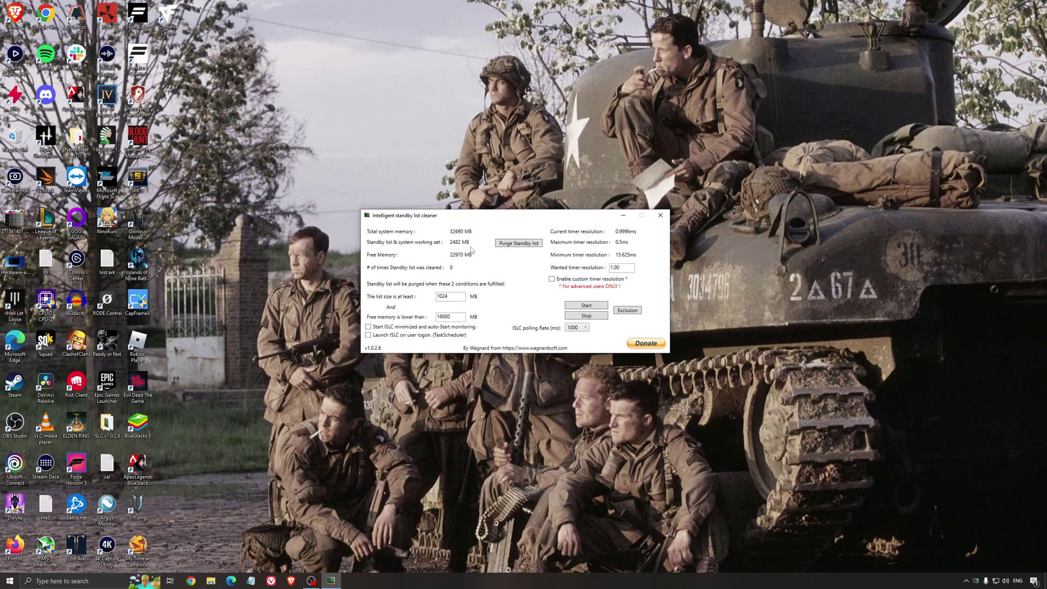
Start monitoring in Intelligent standby list cleaner with the free memory threshold at 16000 MB, and close its window
drag(443, 223, 440, 229)
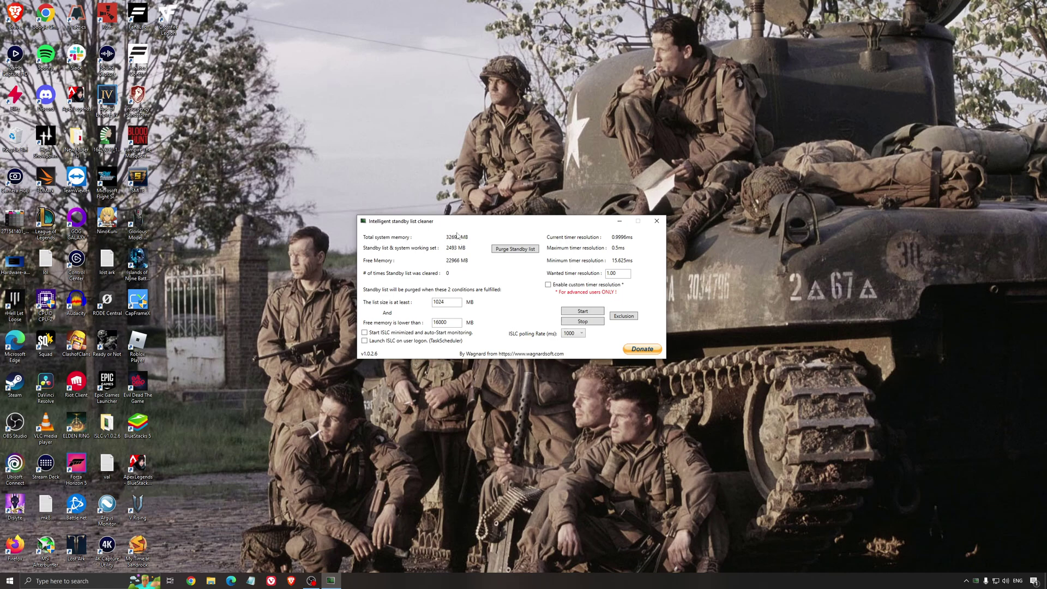
double_click(456, 322)
click(582, 311)
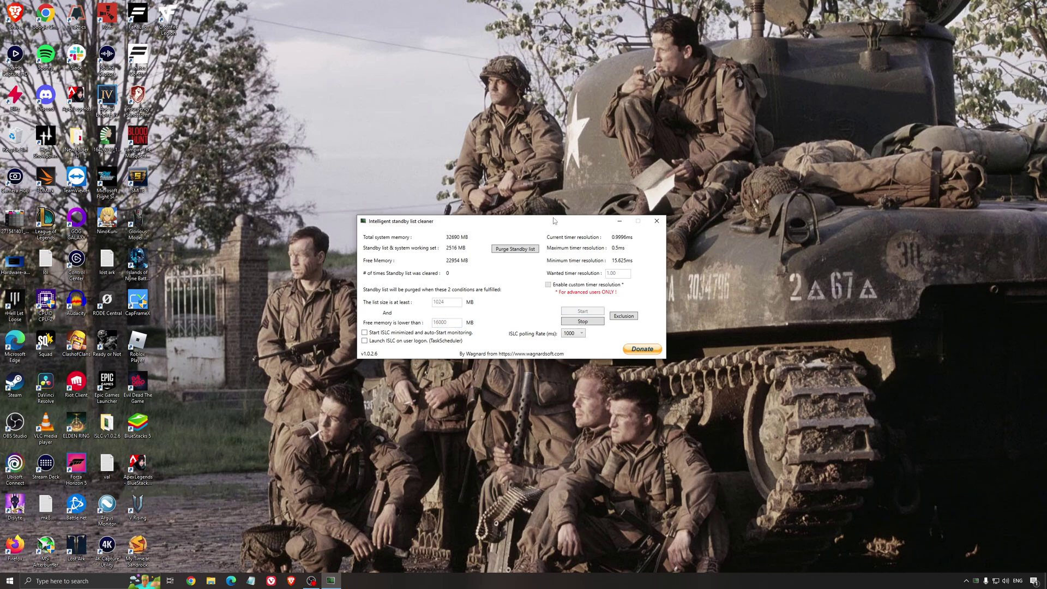
drag(555, 220, 589, 220)
click(654, 220)
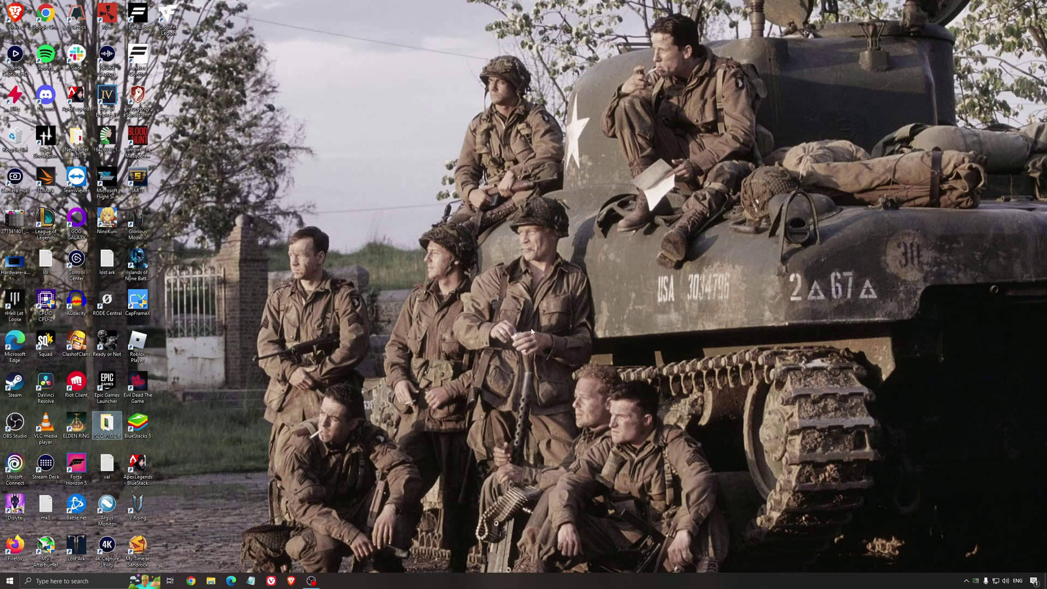
click(507, 291)
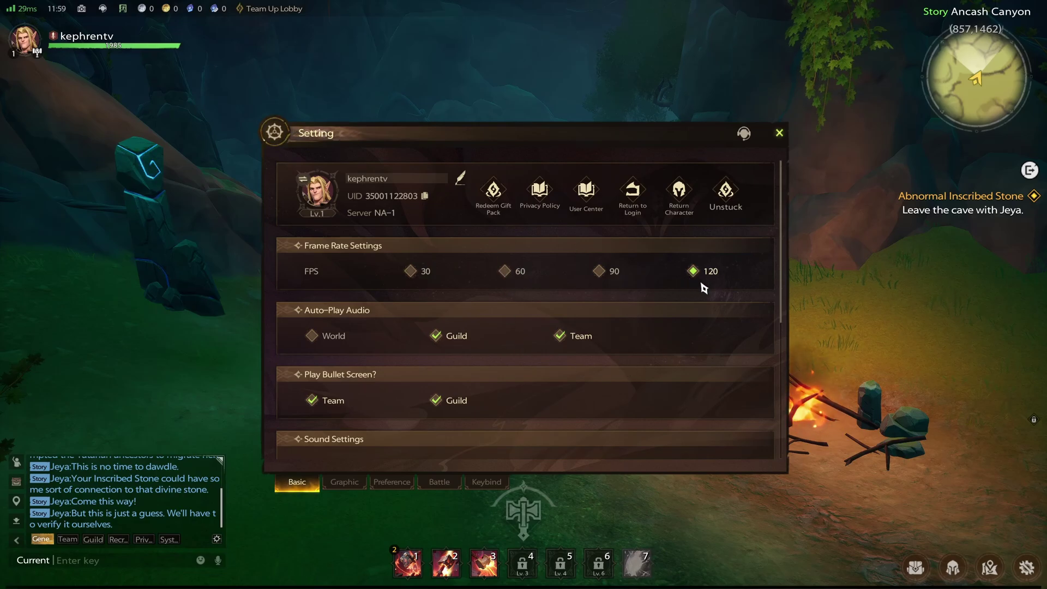
Examine the frame rate, audio, sound and camera options in the game's basic settings
scroll(658, 382, down, 1)
scroll(658, 382, up, 1)
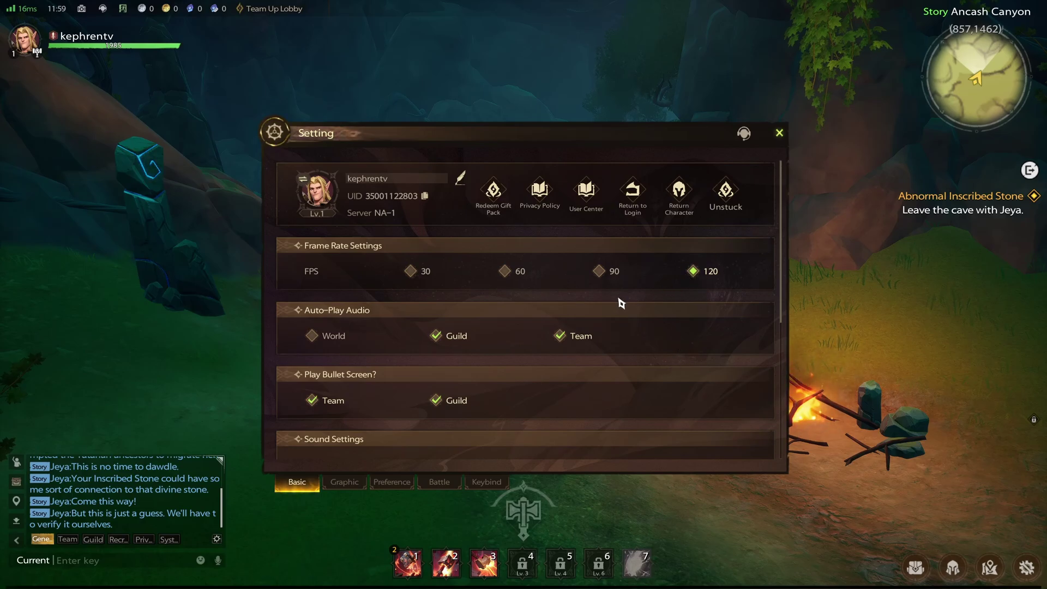
scroll(698, 290, down, 5)
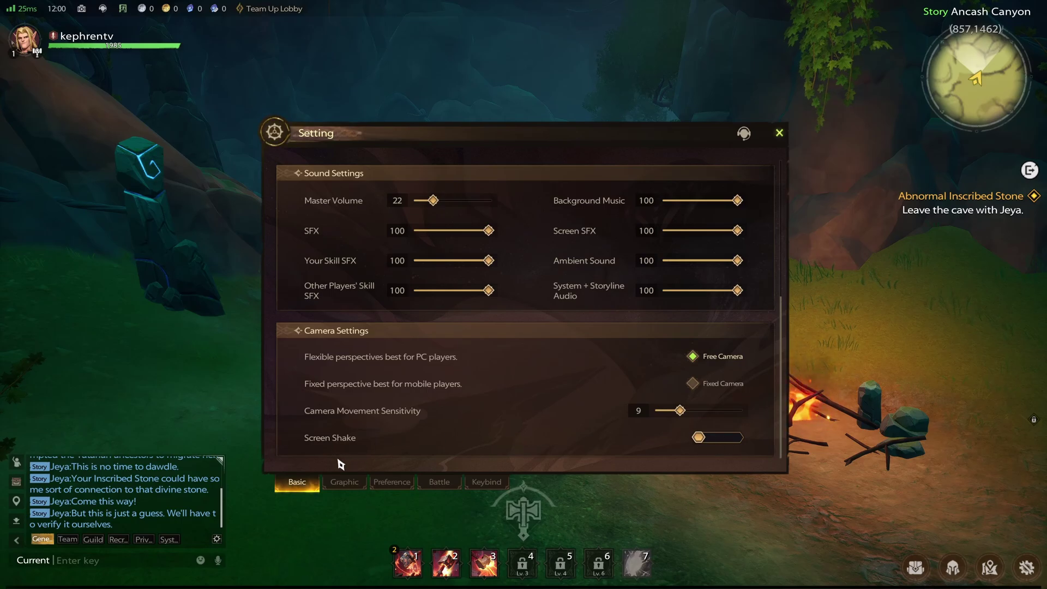
In the game's graphic settings, try 60 On-Screen Players and return the value to 30
click(345, 482)
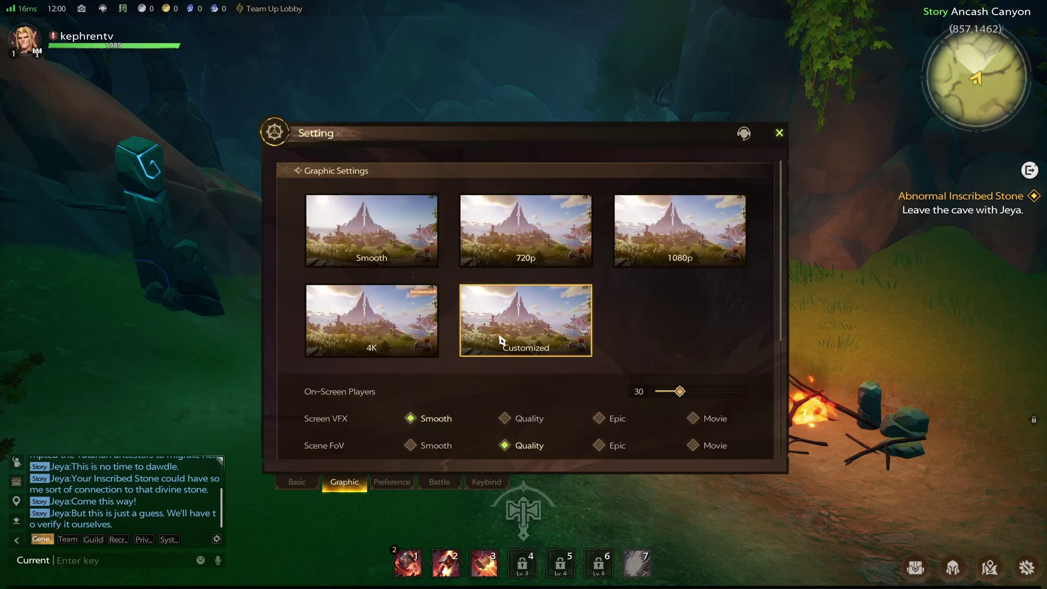
scroll(557, 328, down, 3)
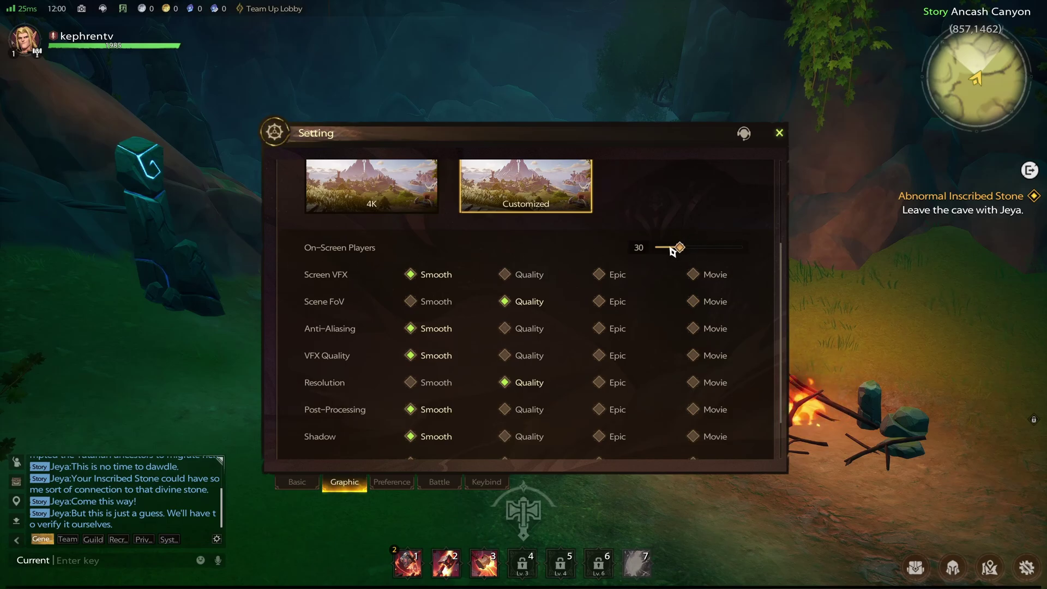
drag(688, 248, 815, 249)
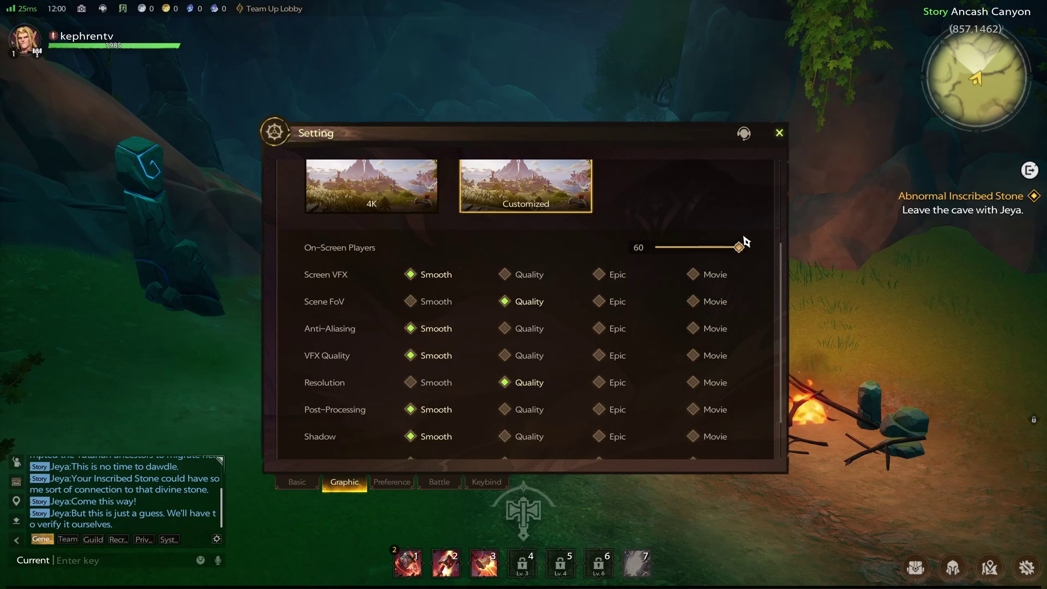
drag(736, 249, 682, 252)
Review the customized graphic quality options from Screen VFX to Plant Quality, and open the preference settings
scroll(580, 249, down, 1)
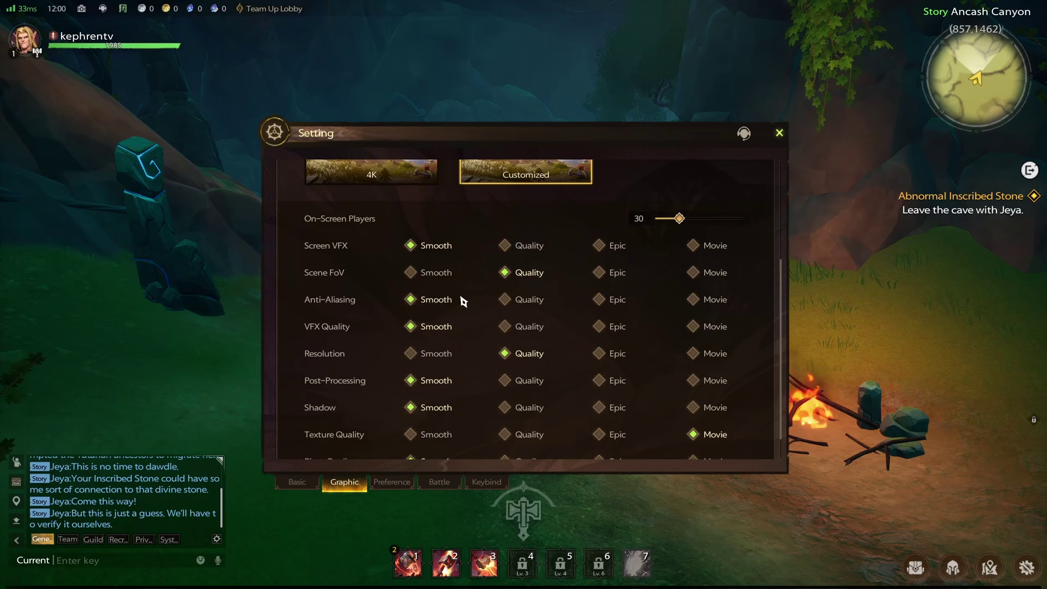
scroll(459, 306, down, 1)
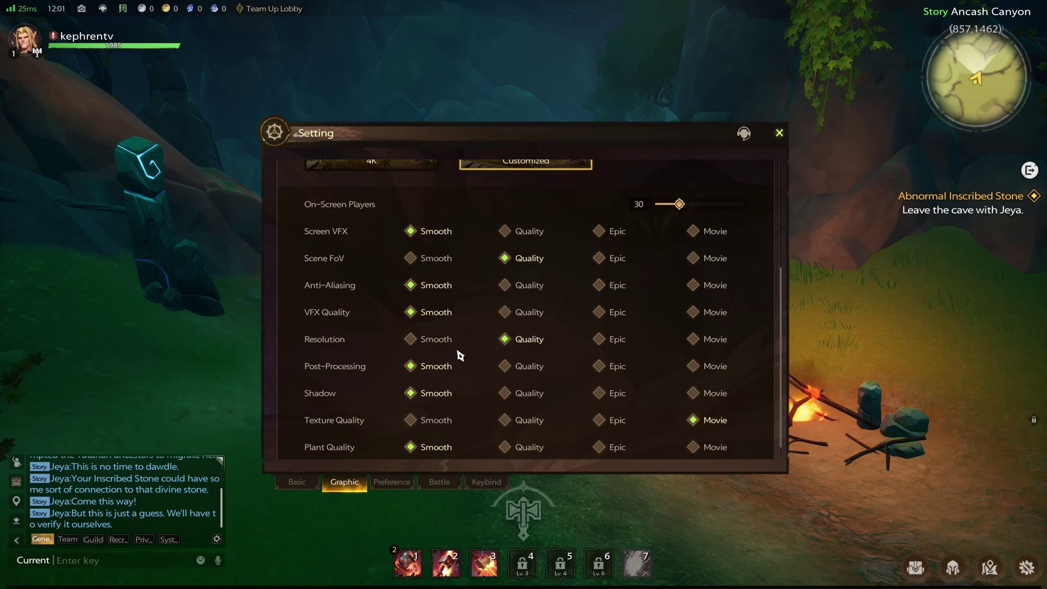
scroll(458, 357, down, 1)
scroll(393, 330, down, 1)
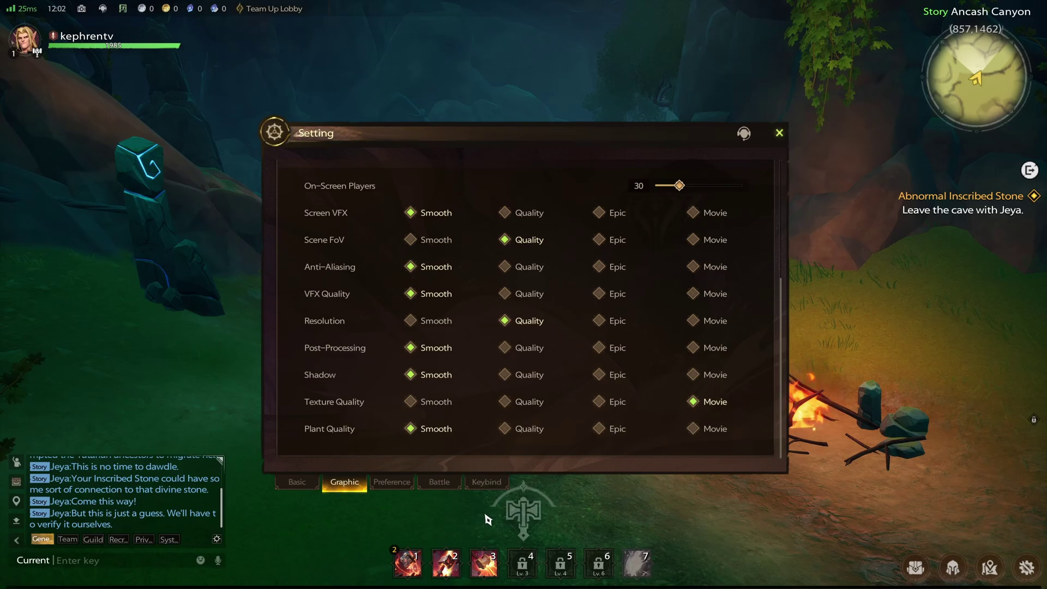
click(391, 484)
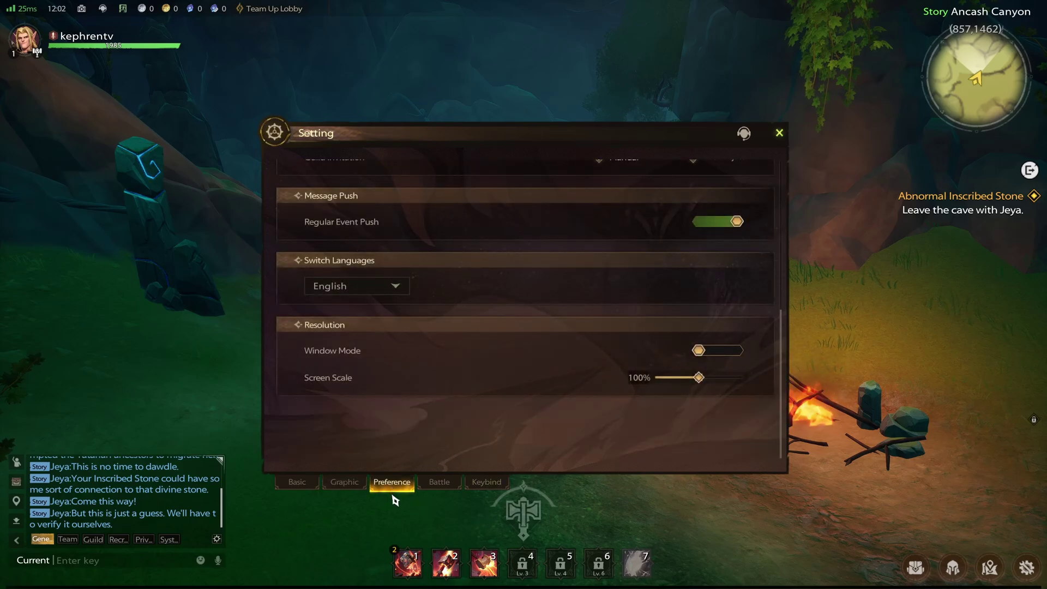